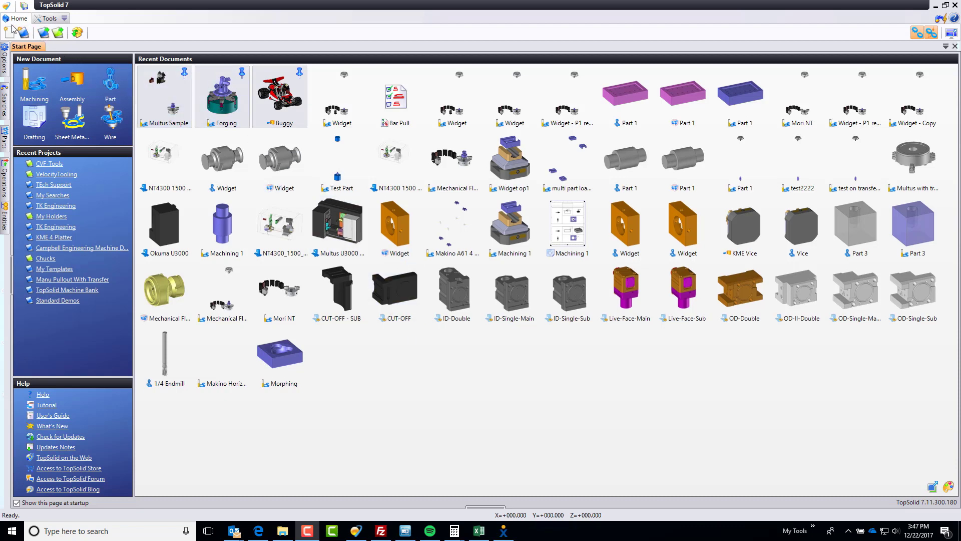
Open the list of libraries, expand the My Library folder and select it
left_click(61, 38)
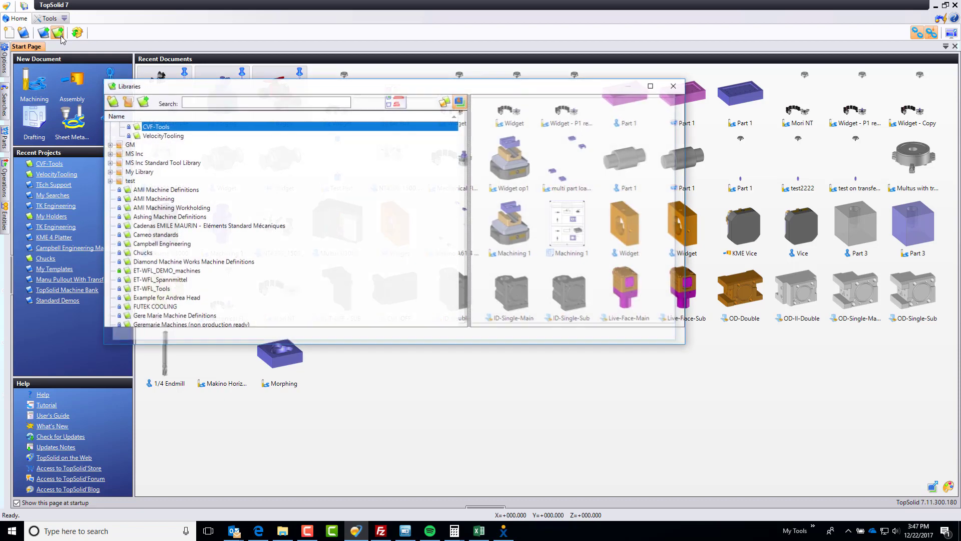
scroll(158, 149, "down", 1)
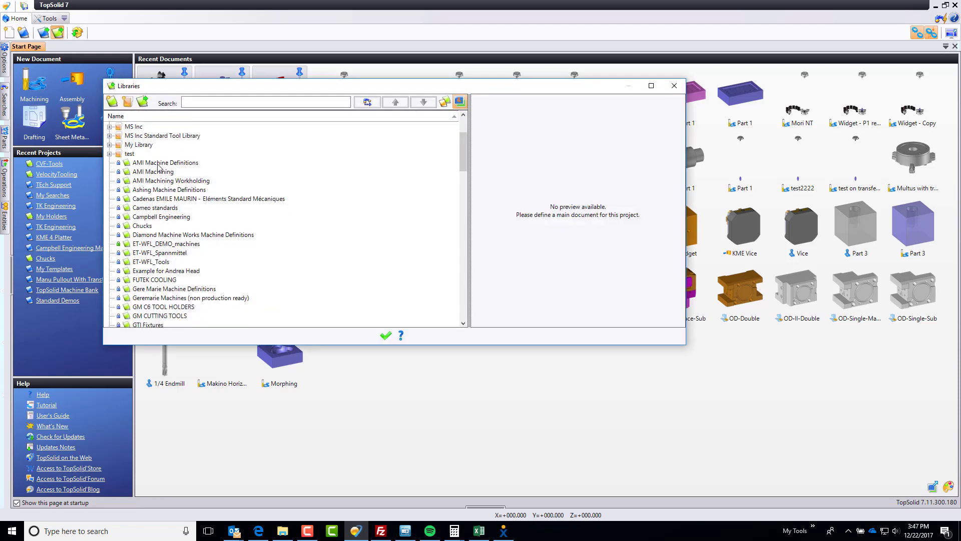
left_click(130, 145)
double_click(130, 145)
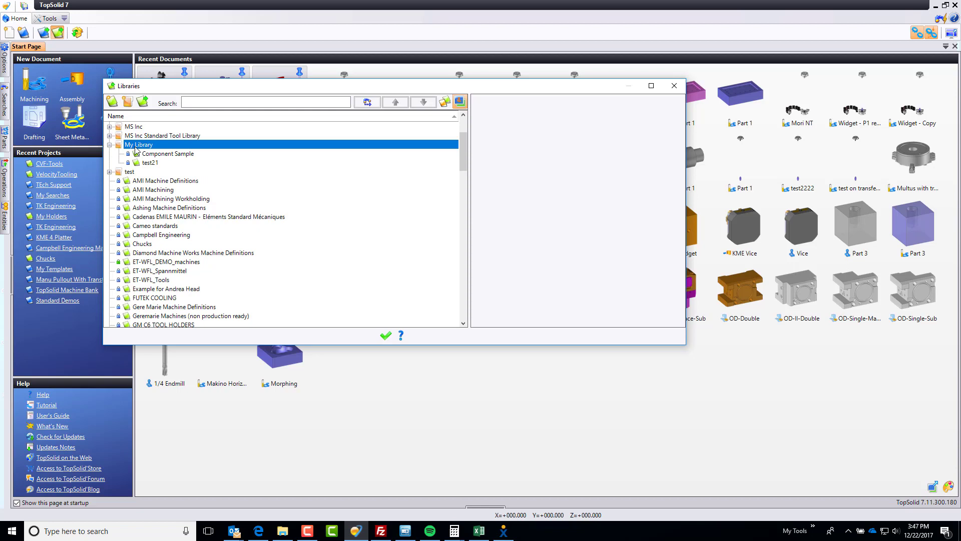
scroll(136, 149, "up", 3)
left_click(110, 145)
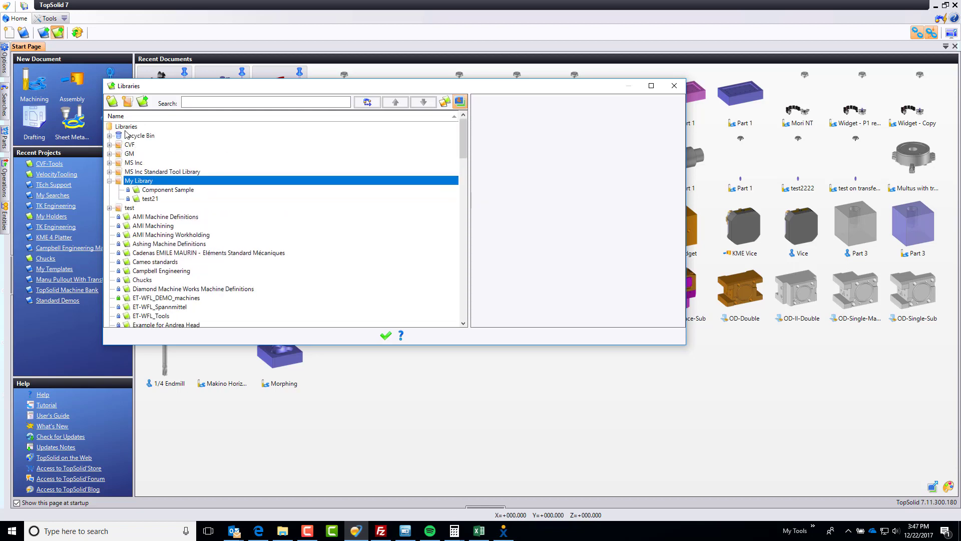
right_click(126, 128)
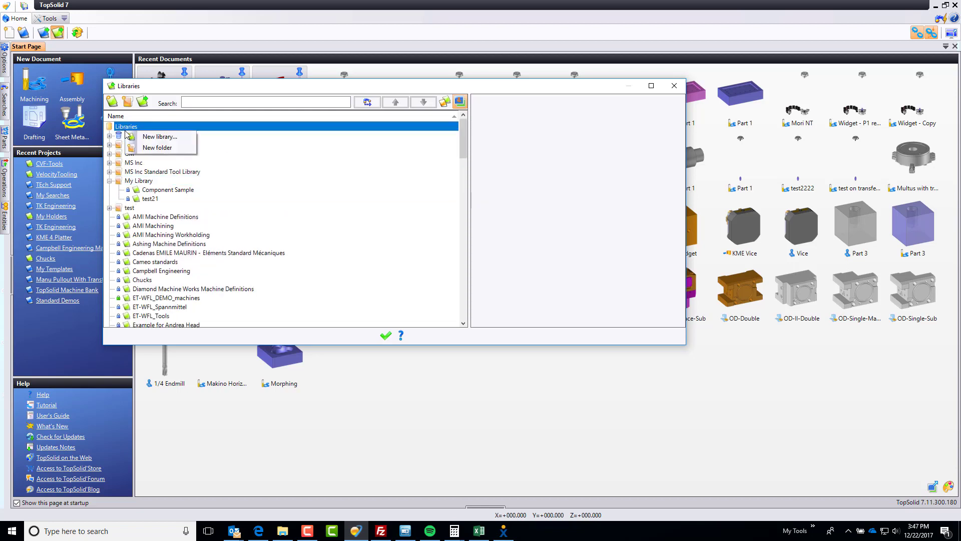
left_click(139, 183)
scroll(139, 186, "down", 2)
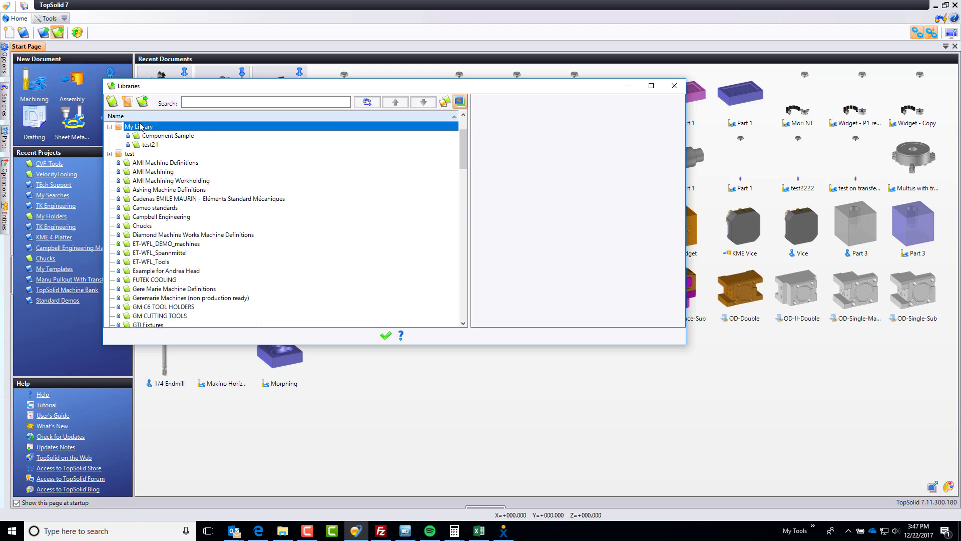
Create a library named MS Tool Library in the My Library folder from the Blank Template, and open it
right_click(140, 131)
left_click(165, 134)
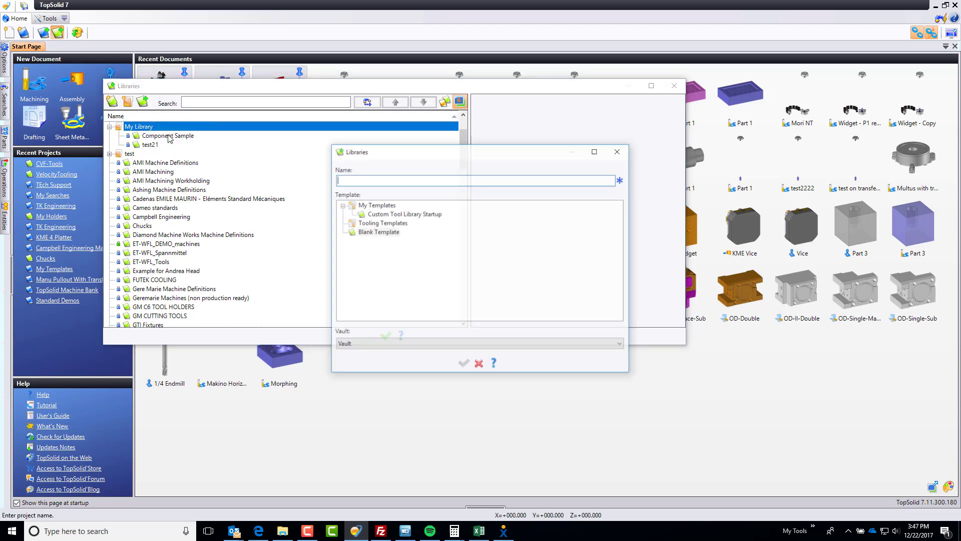
type("MS")
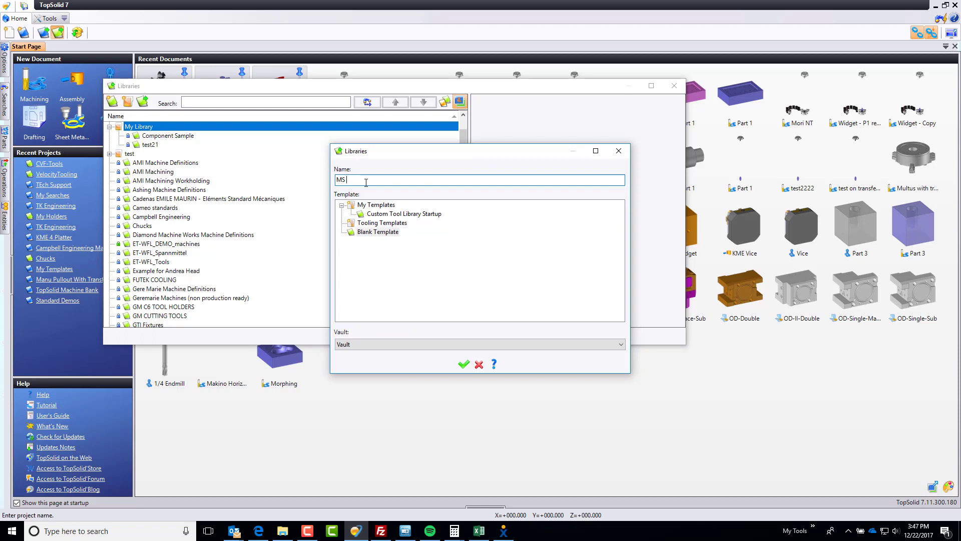
type(" Tool Library")
left_click(364, 234)
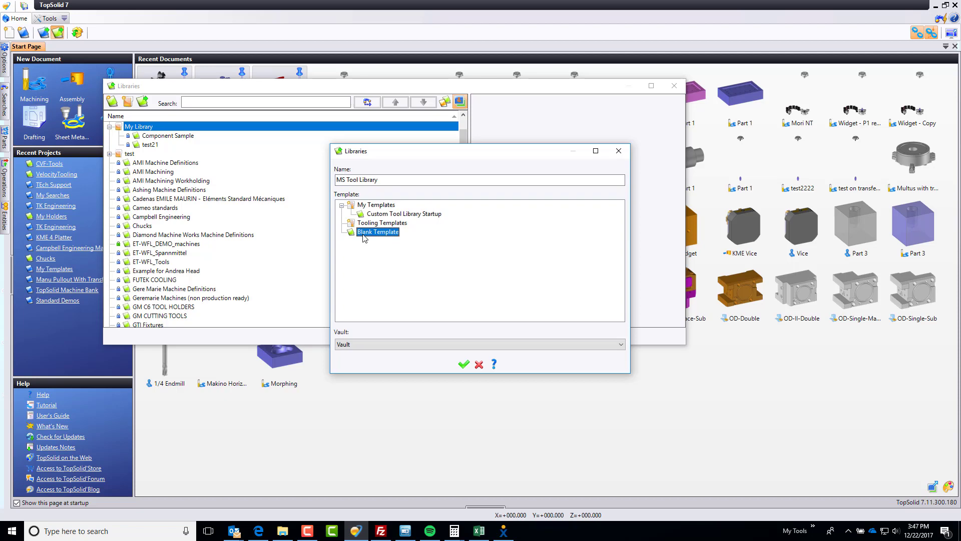
left_click(464, 364)
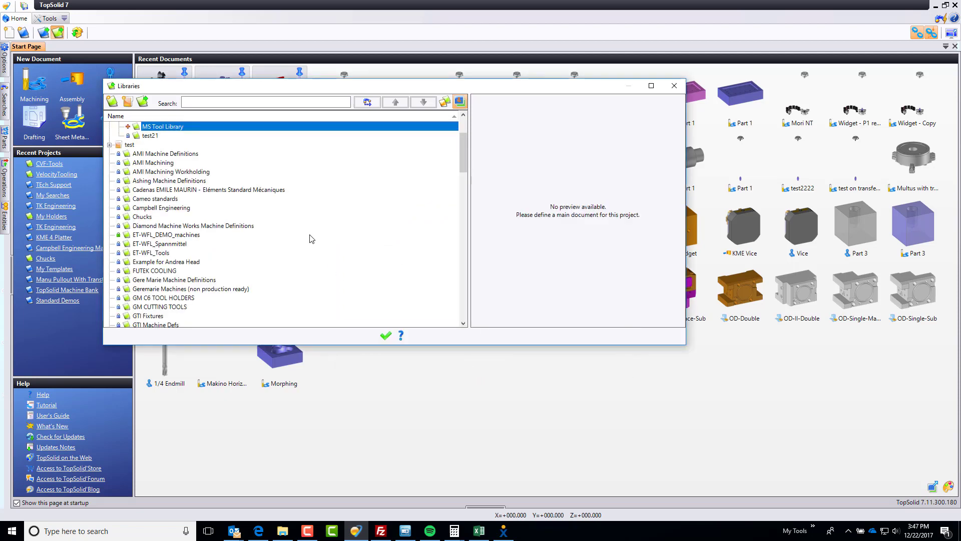
double_click(170, 128)
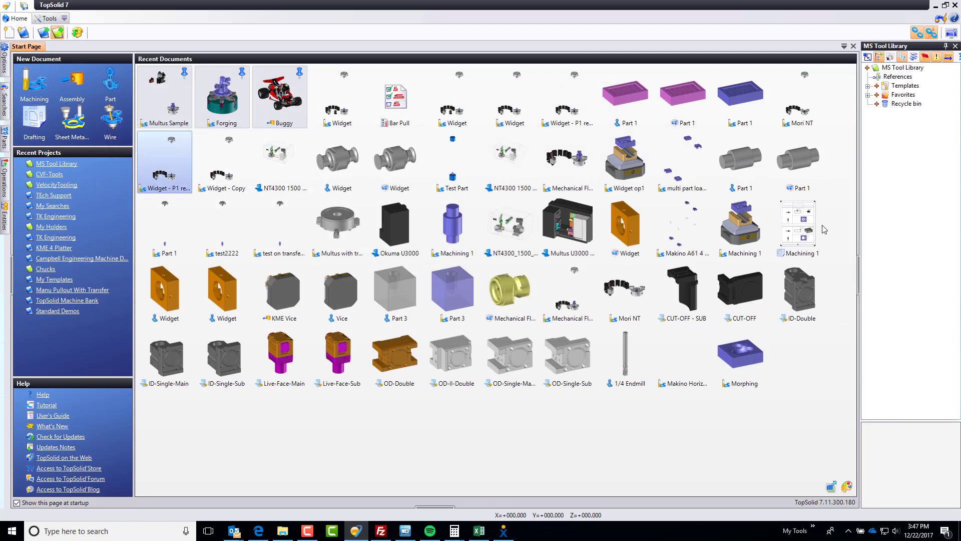
left_click_drag(858, 279, 807, 275)
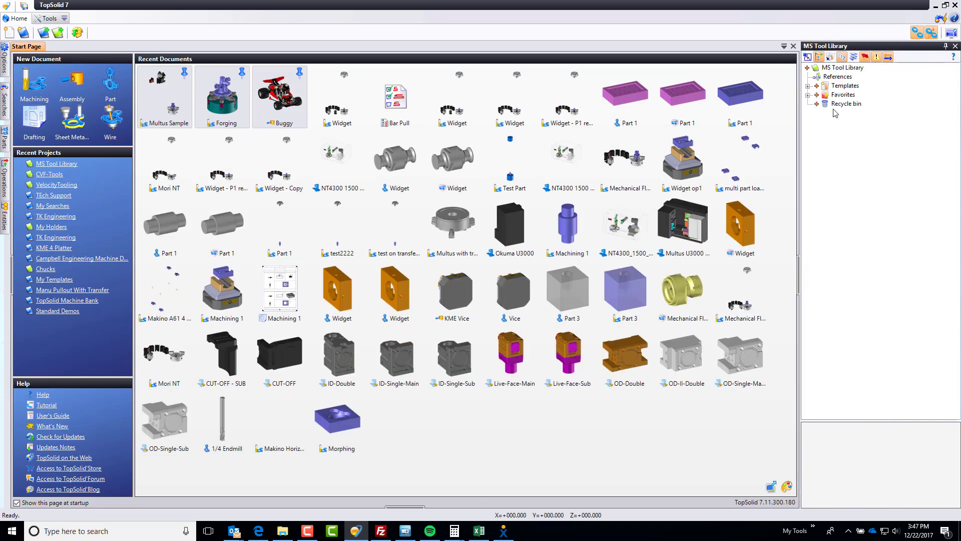
Add the TopSolid Machining library to the references of MS Tool Library
left_click(832, 77)
right_click(832, 77)
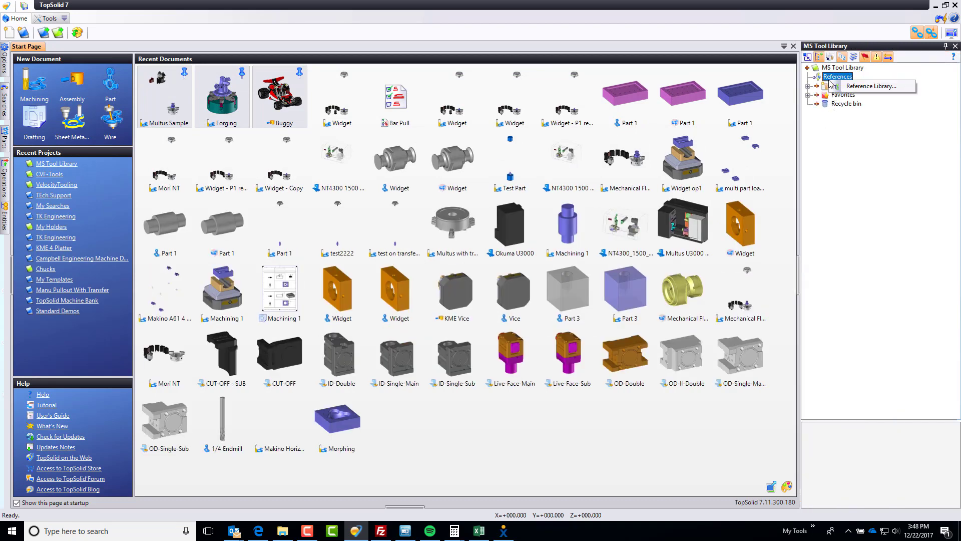
left_click(856, 87)
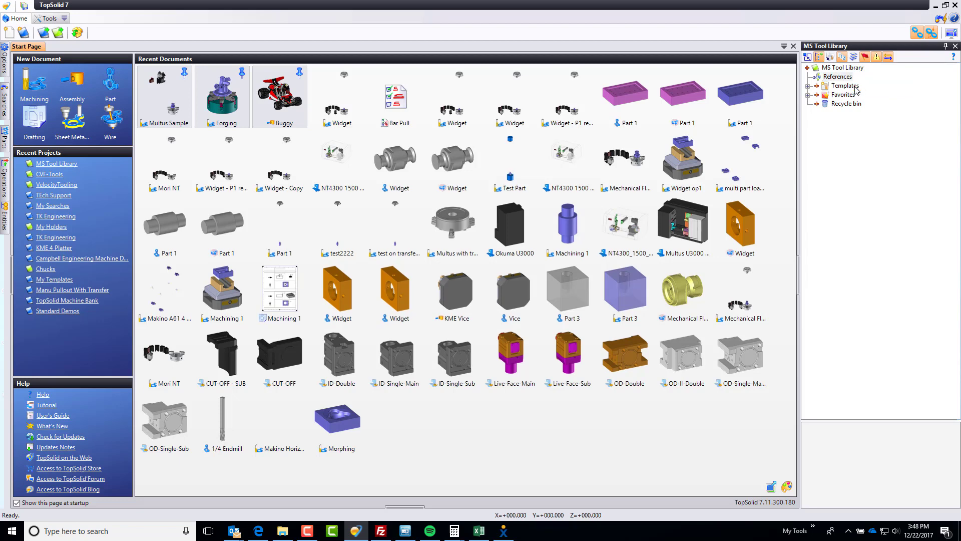
left_click(176, 270)
scroll(190, 270, "down", 15)
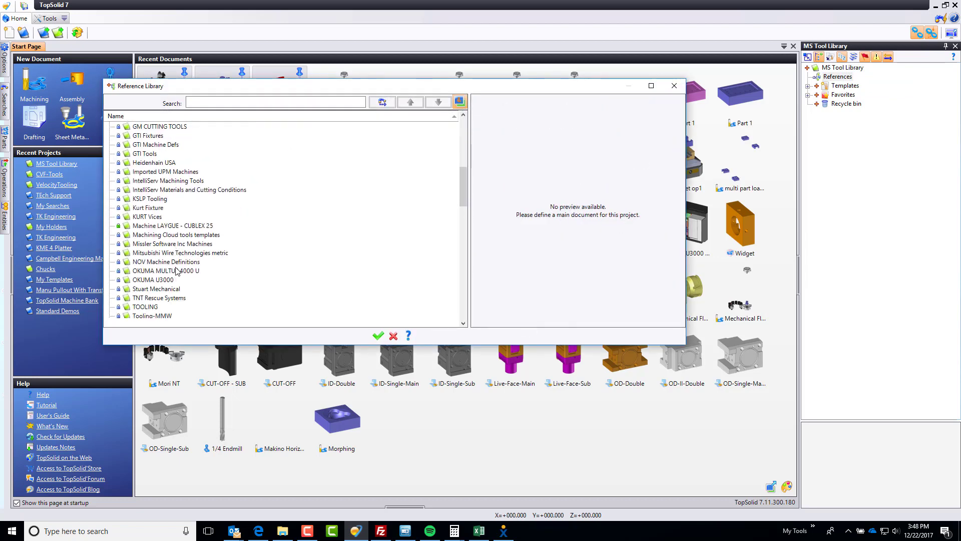
scroll(208, 269, "down", 5)
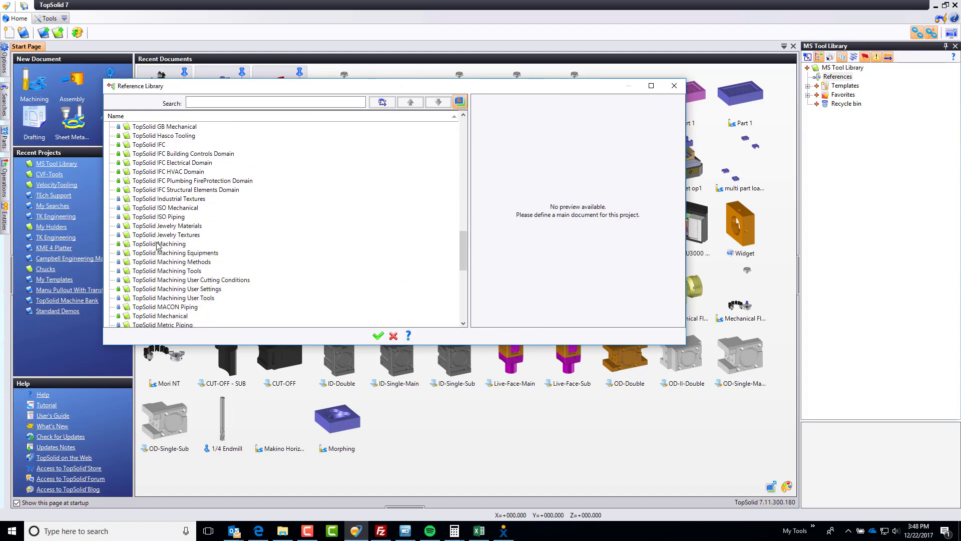
left_click(156, 244)
left_click(378, 336)
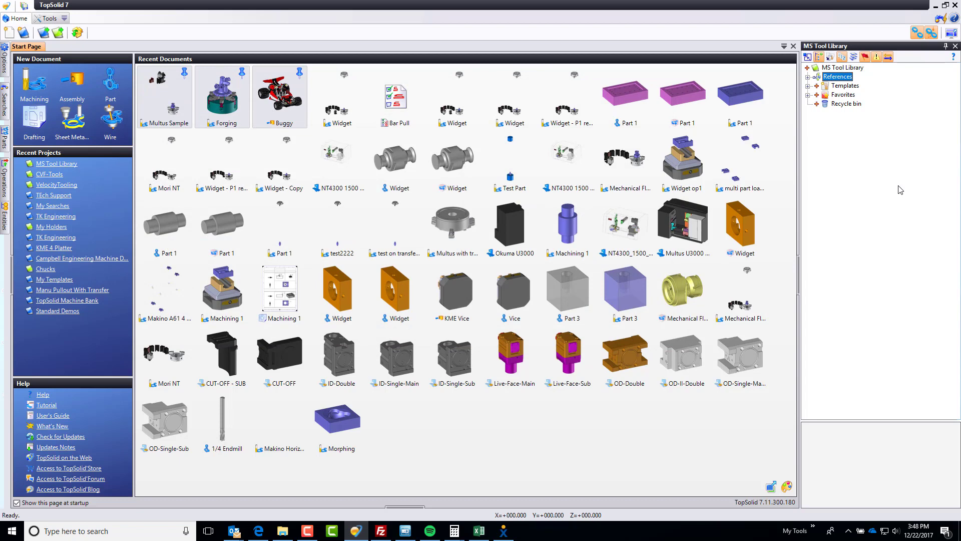
Create a folder named Imported Data in MS Tool Library
right_click(827, 69)
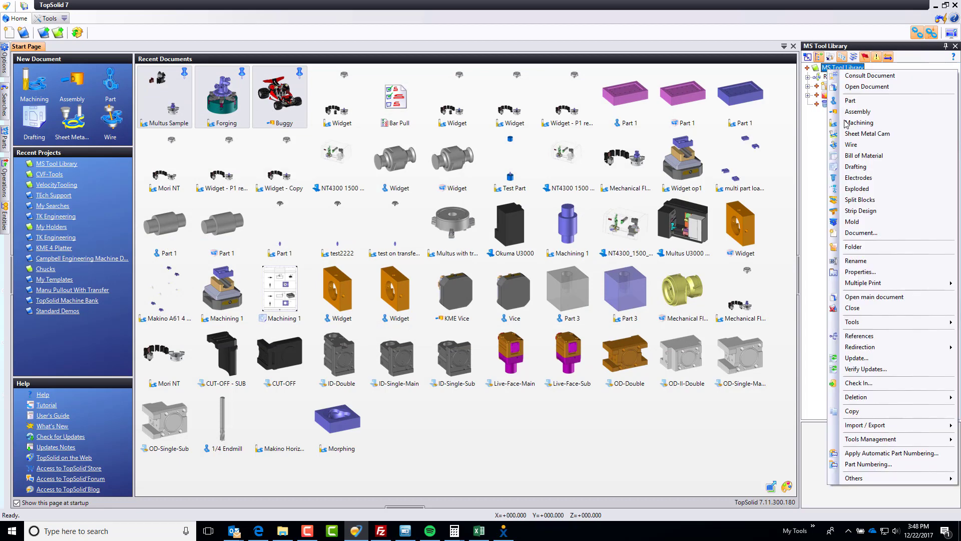
left_click(861, 249)
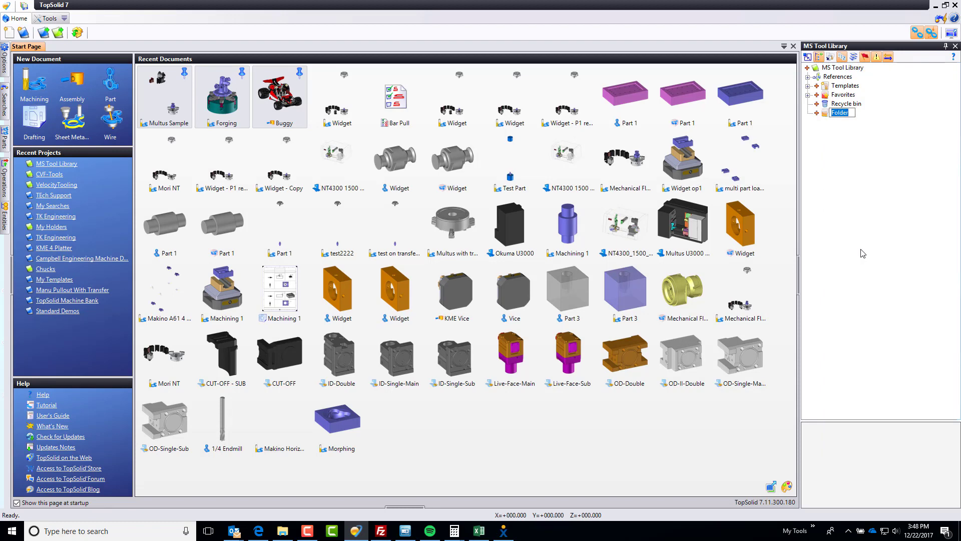
type("Imported Data")
key("Return")
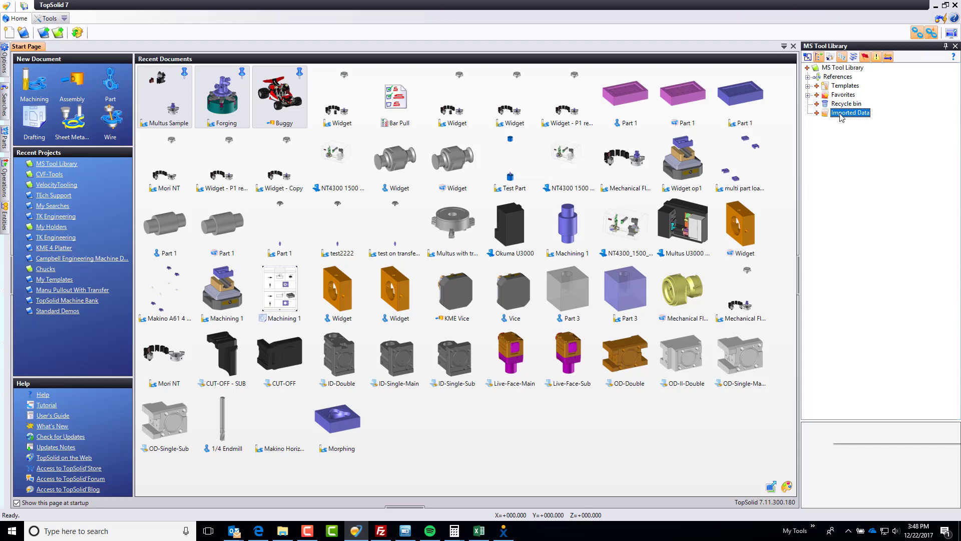
Import the STP files A12SNER2 through SDJCR163 from the Lathe tooling folder into Imported Data, with conversion
right_click(841, 117)
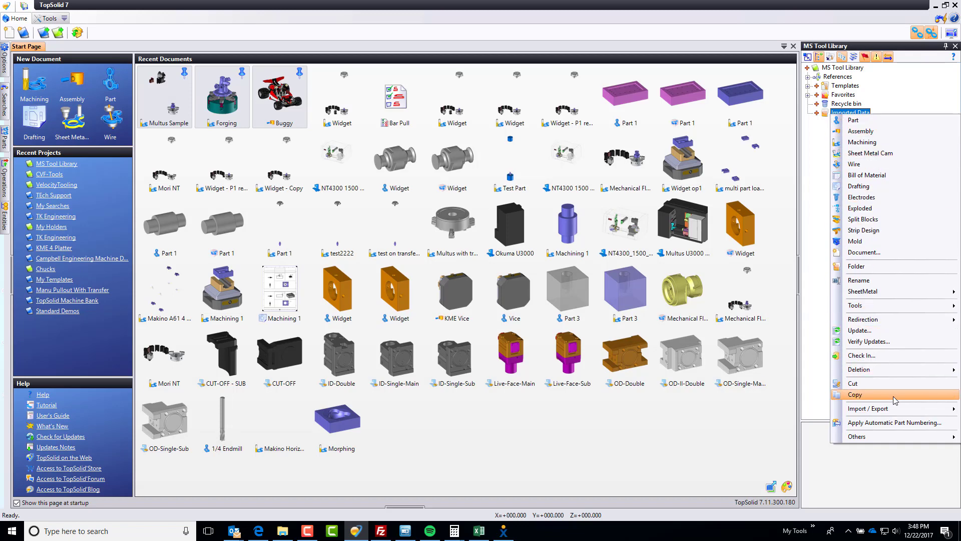
mouse_move(889, 409)
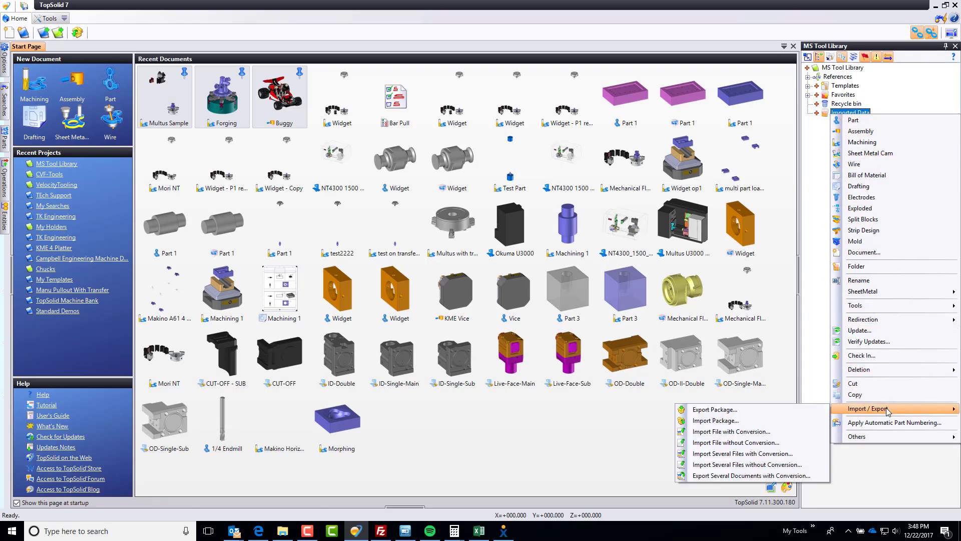
left_click(788, 454)
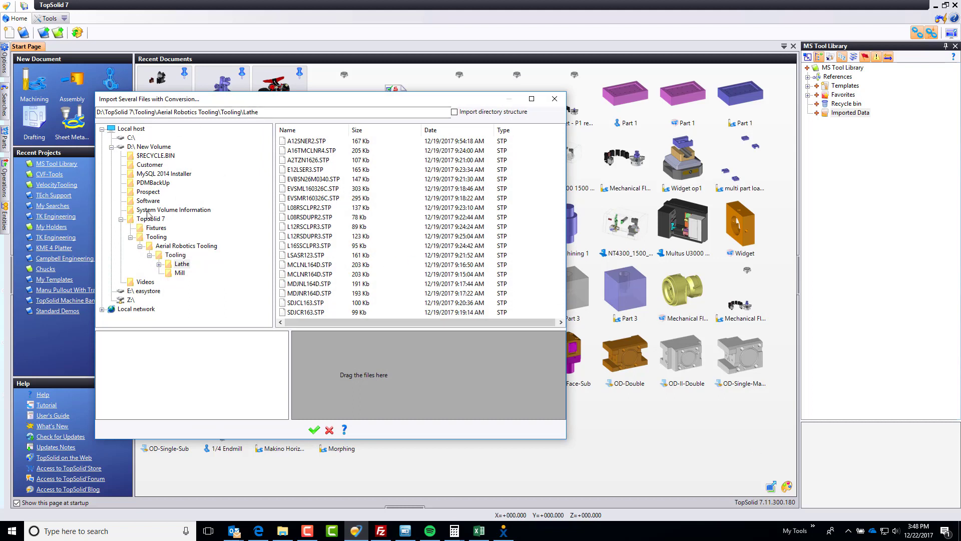
left_click(314, 143)
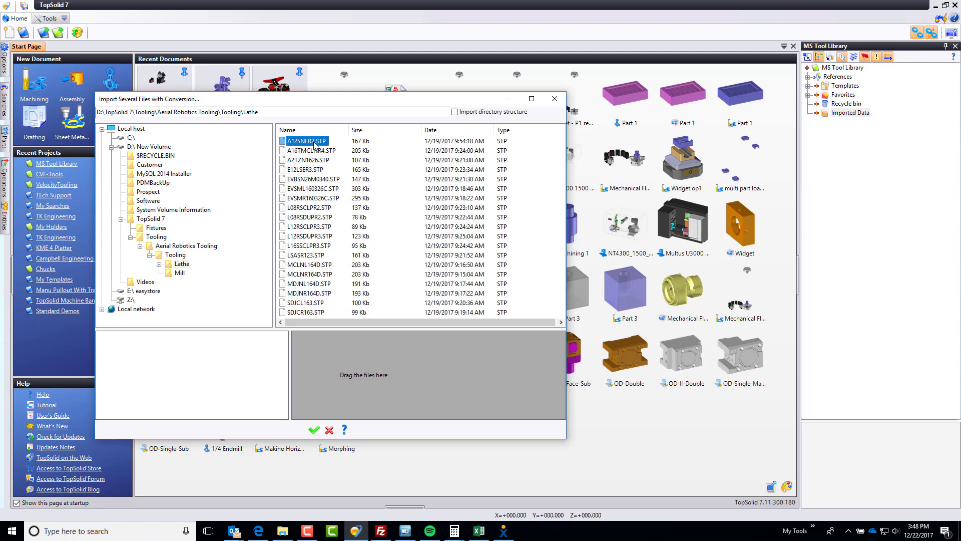
left_click(311, 312, "shift")
left_click_drag(320, 213, 366, 383)
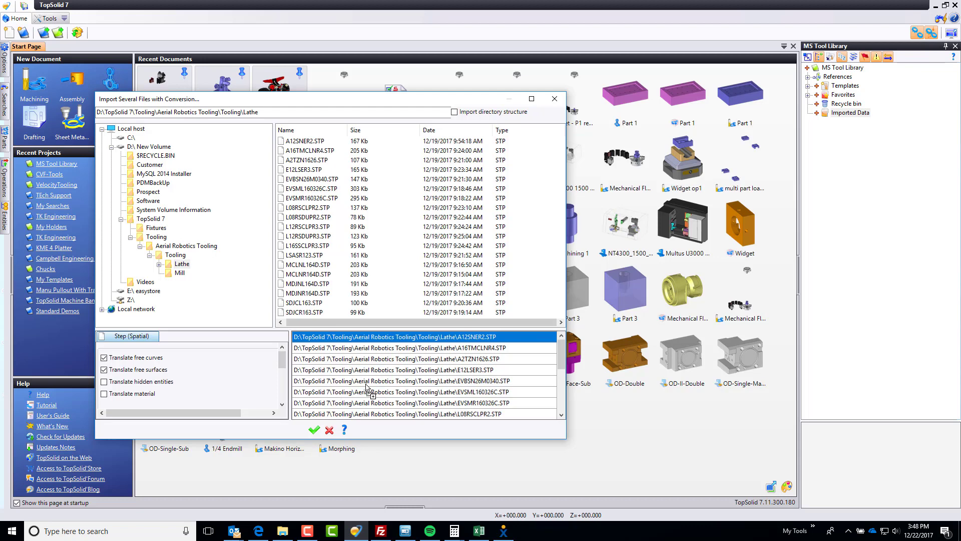
left_click(314, 429)
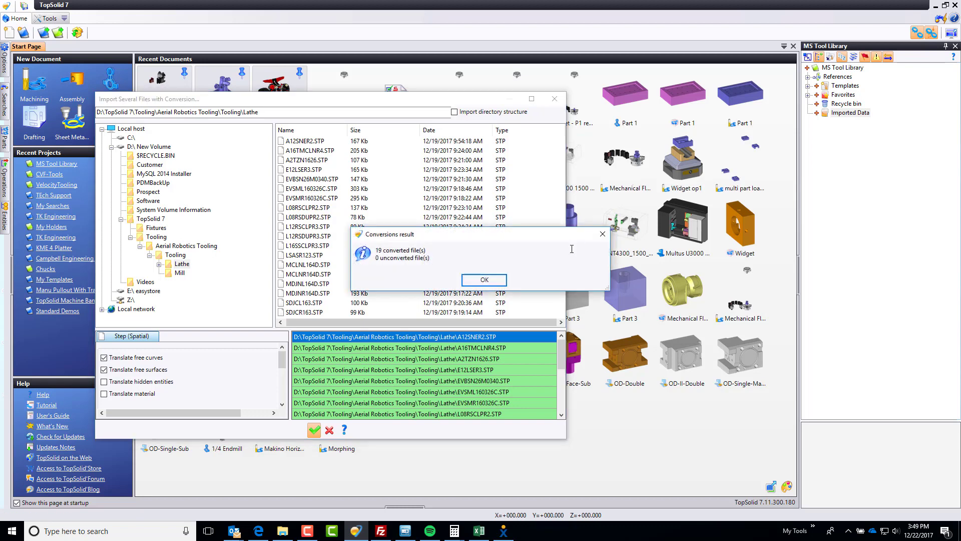
left_click(483, 279)
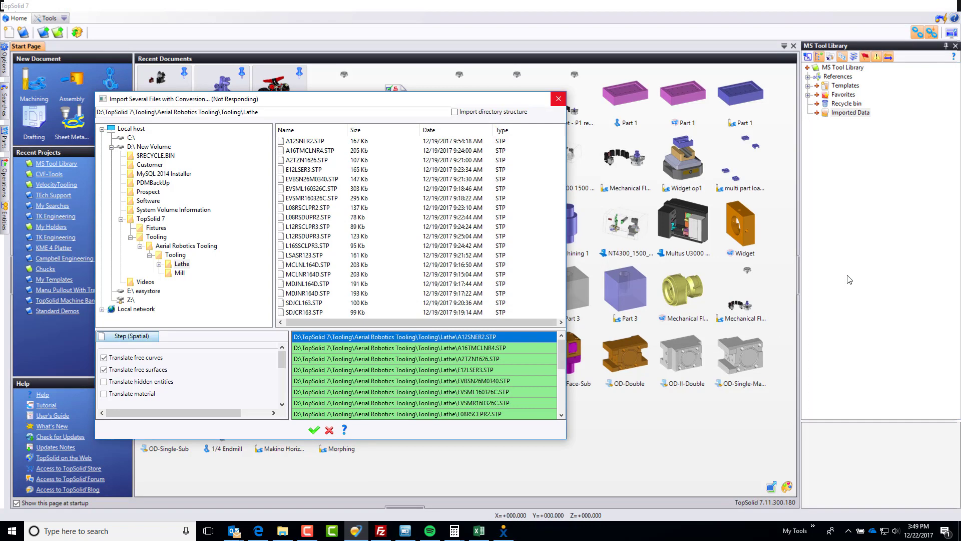
Expand the Imported Data folder and look through the previews of the imported tool holder assemblies
left_click(817, 113)
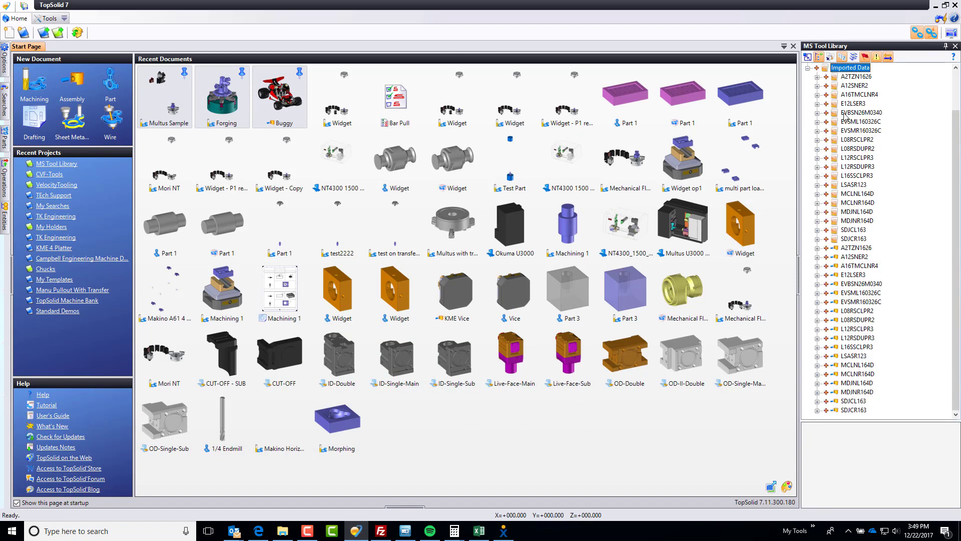
left_click(861, 247)
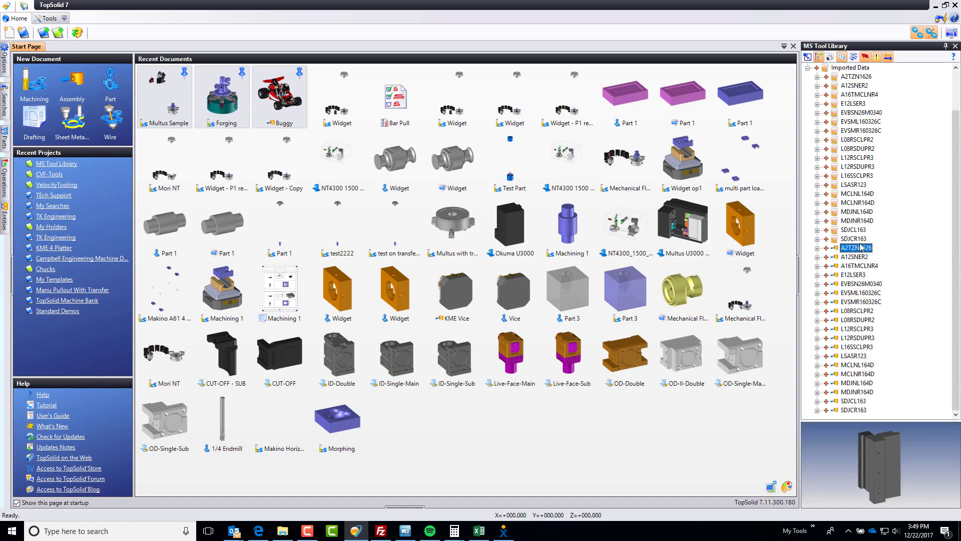
key("Down")
key("Down")
key("Down")
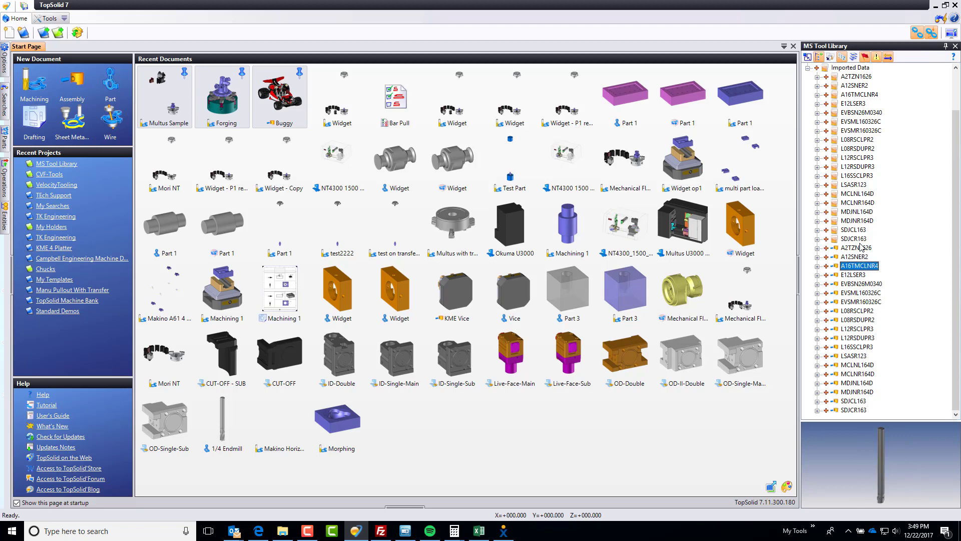
key("Down")
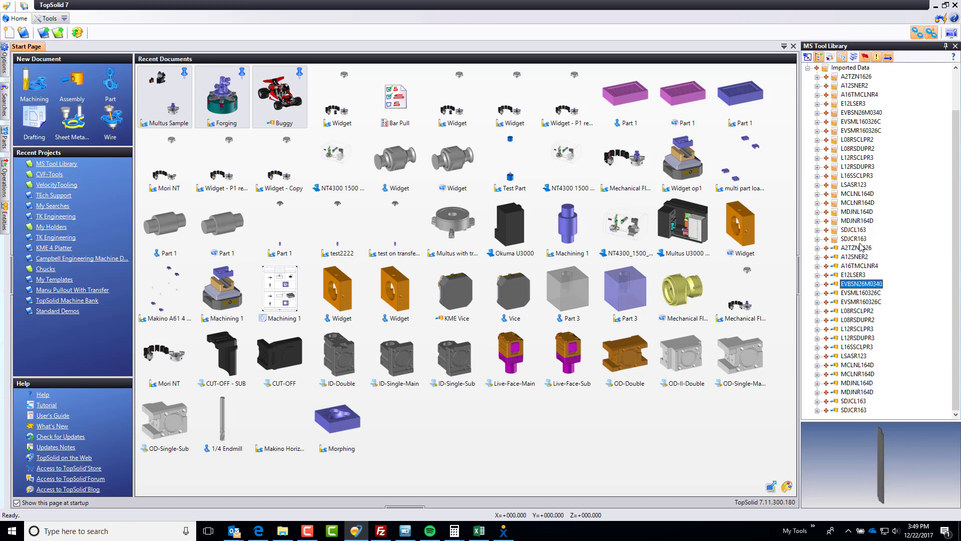
key("Down")
key("Down")
key("Down")
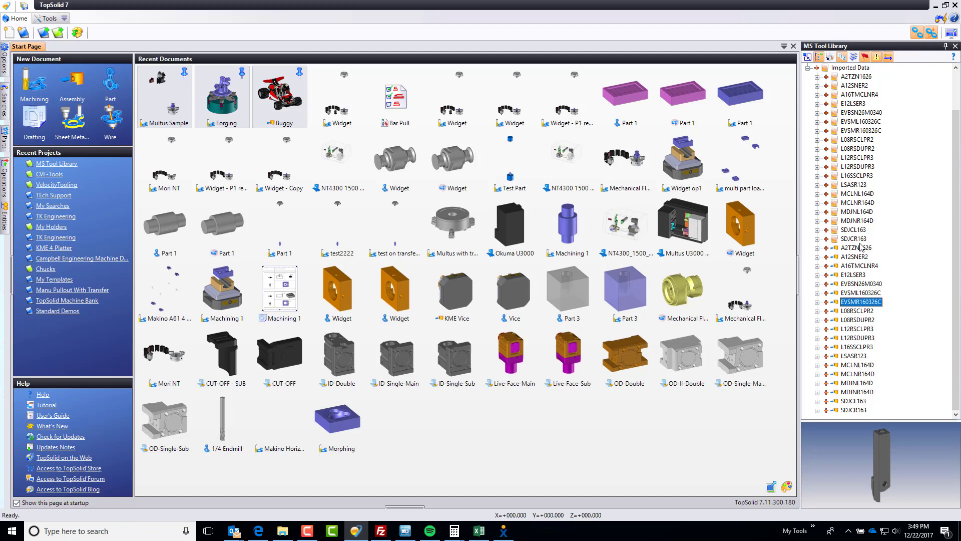
key("Down")
key("Down")
key("Down")
key("Down")
key("Down")
key("Down")
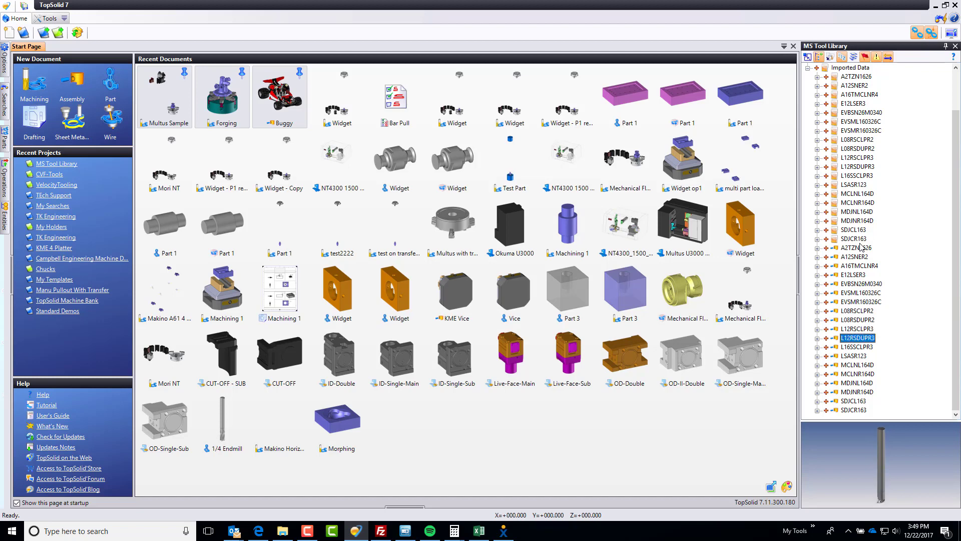
key("Up")
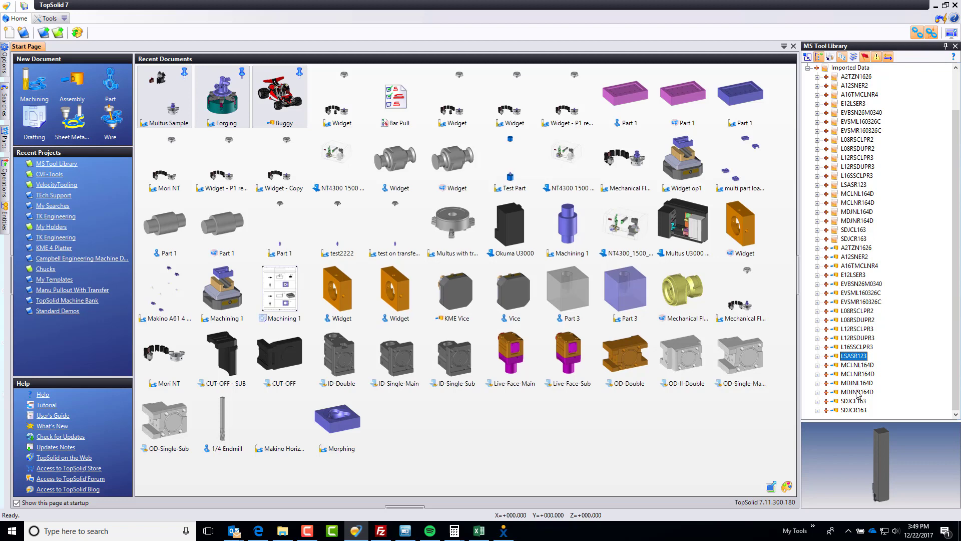
Open the SDJCR163 assembly from the Imported Data folder
left_click(857, 411)
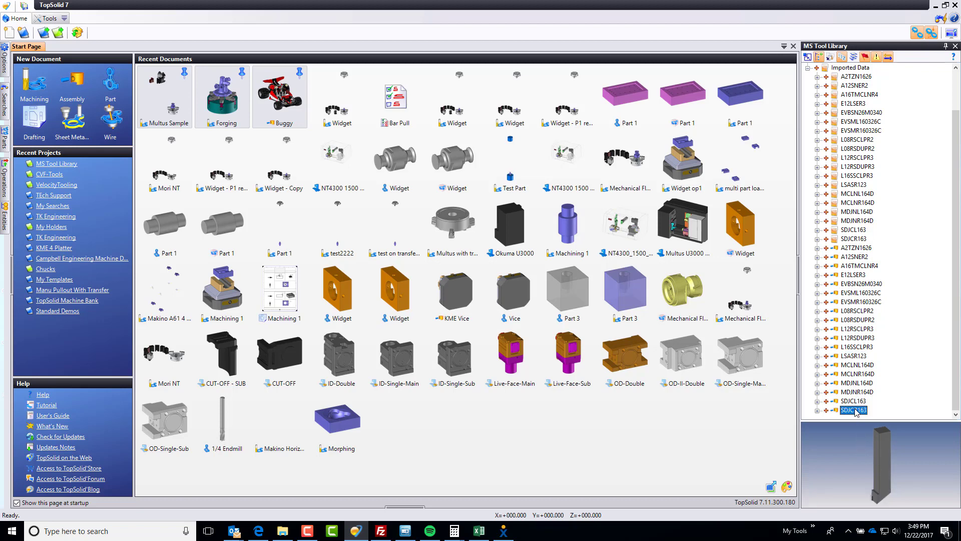
double_click(857, 410)
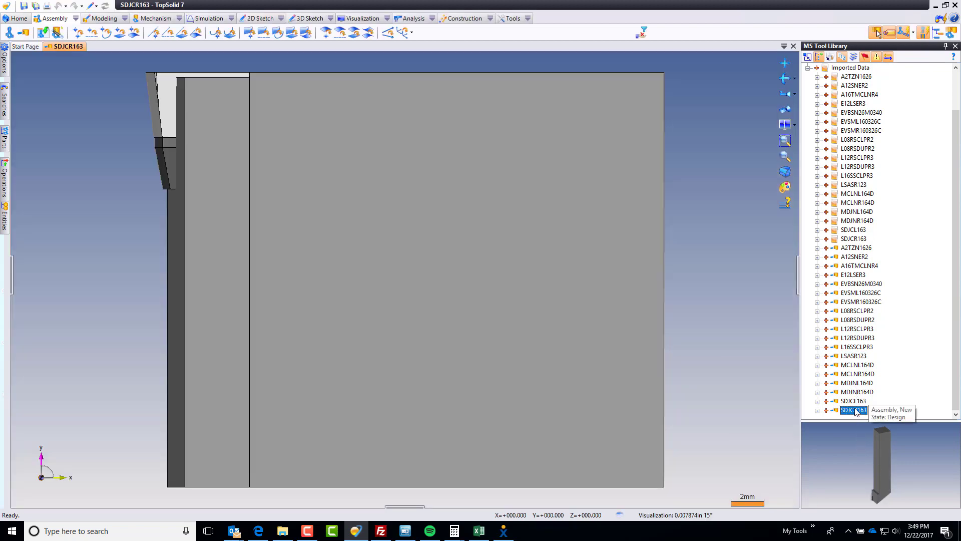